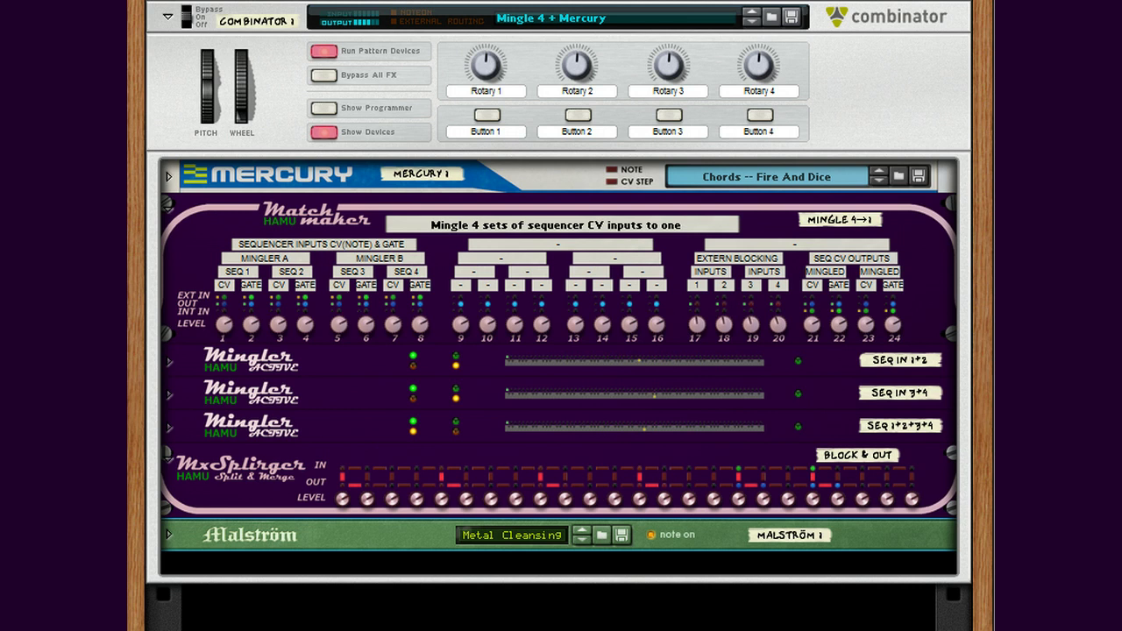
Step: Unfold all three Mingler devices to reveal their input, retrig and velocity balance settings
click(168, 363)
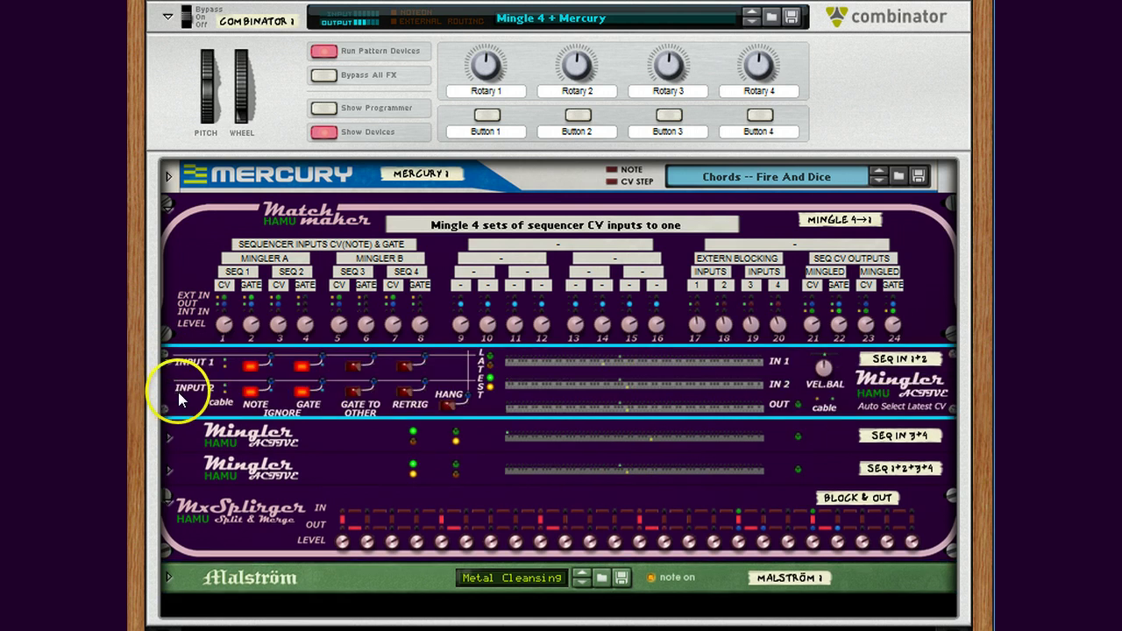
click(168, 437)
click(168, 512)
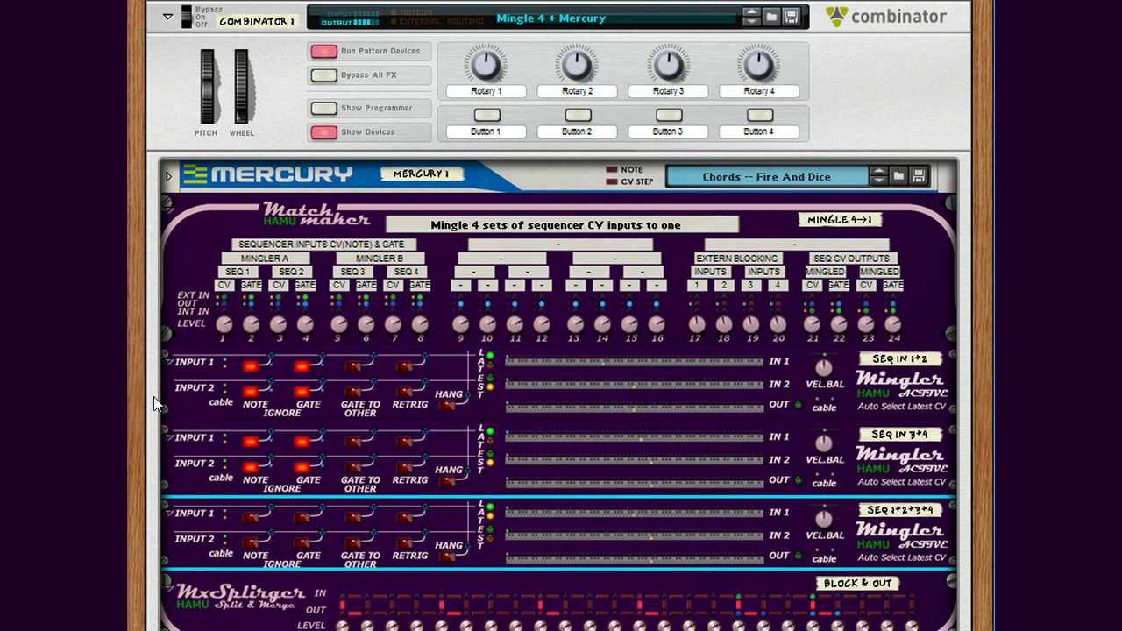
Step: Flip the rack to the back and unfold Mercury's rear panel to inspect its CV cabling
key(Tab)
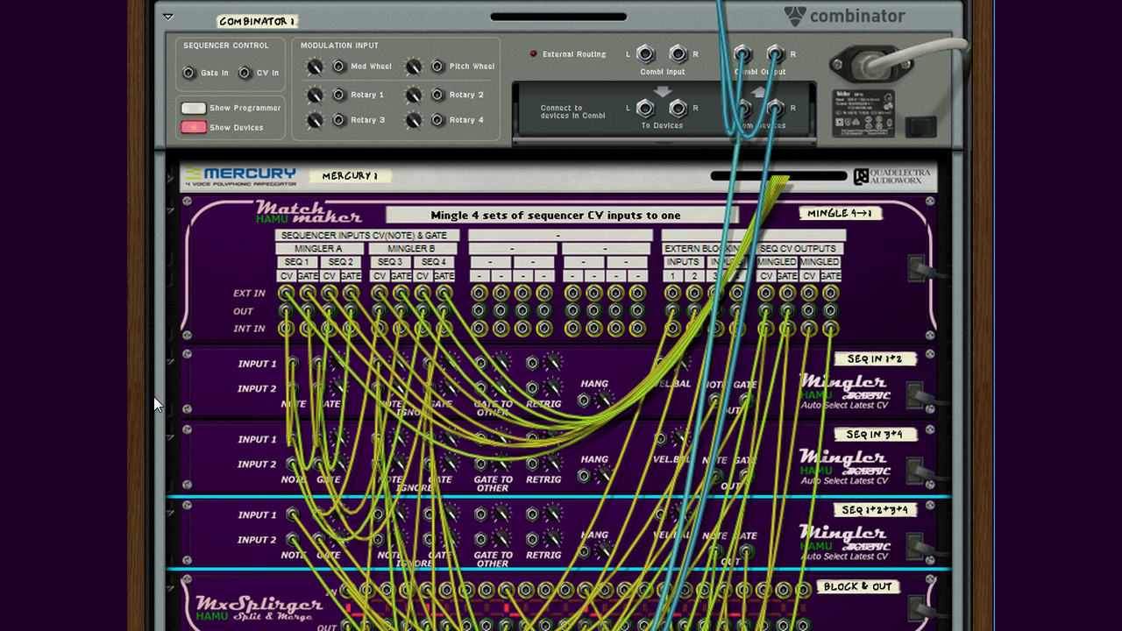
click(169, 177)
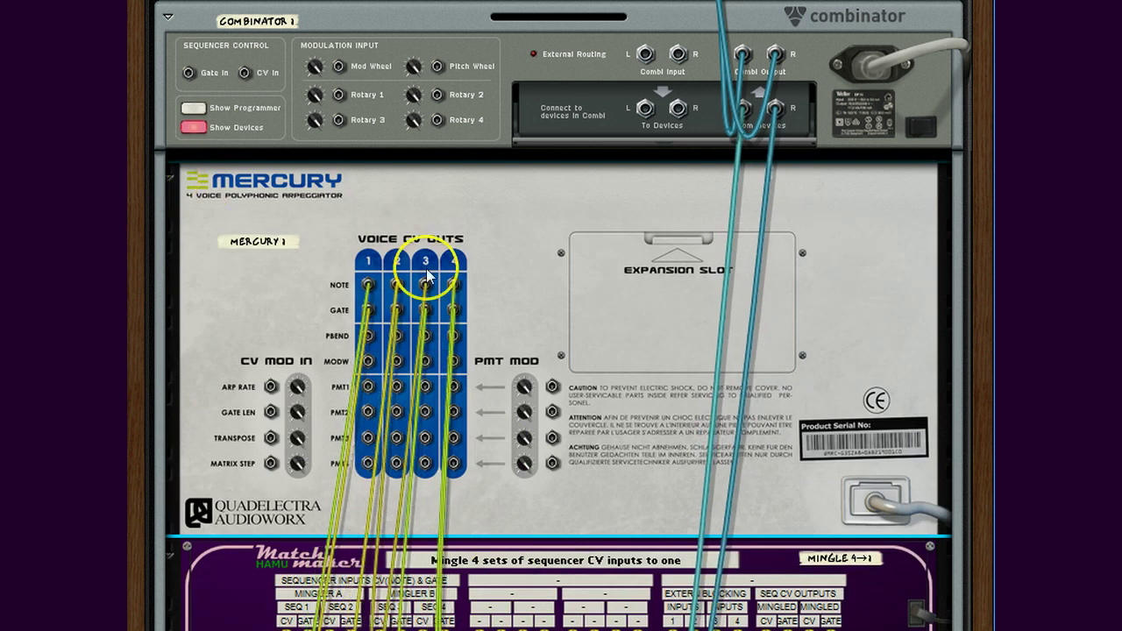
scroll(276, 487, down, 3)
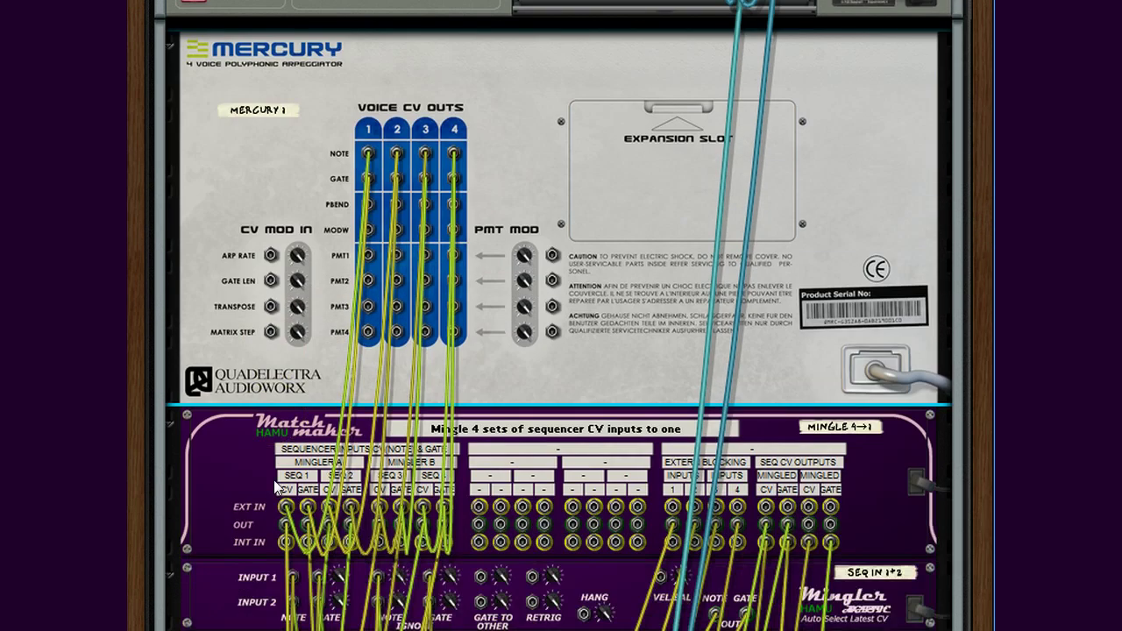
scroll(275, 487, down, 3)
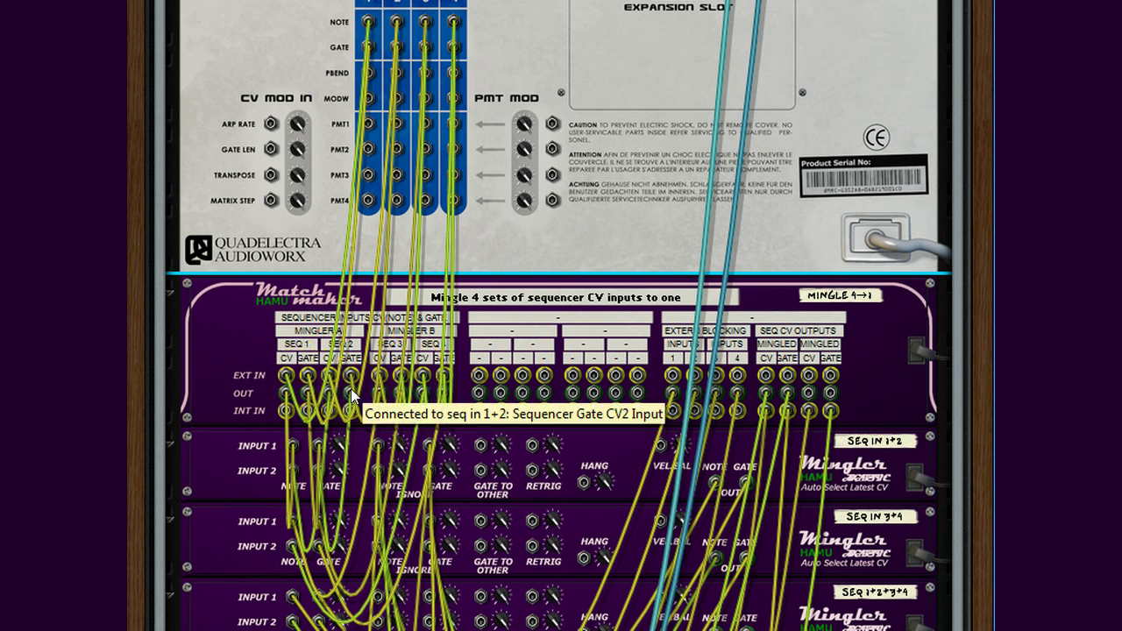
Step: Flip the rack back to the front and fold Mercury down to a strip
key(Tab)
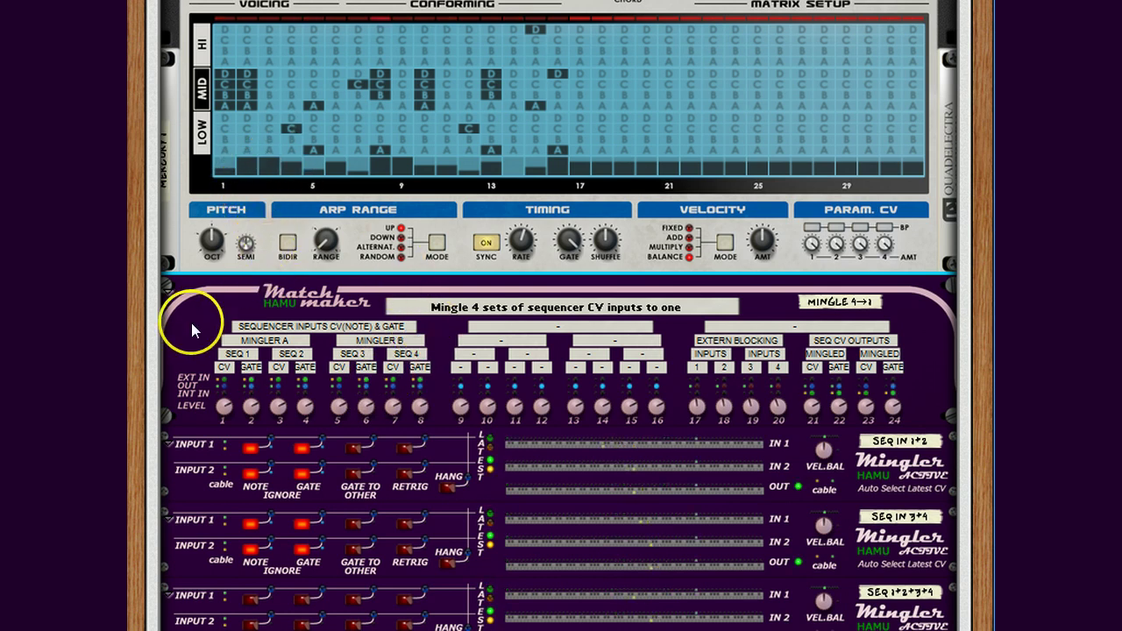
scroll(216, 332, up, 3)
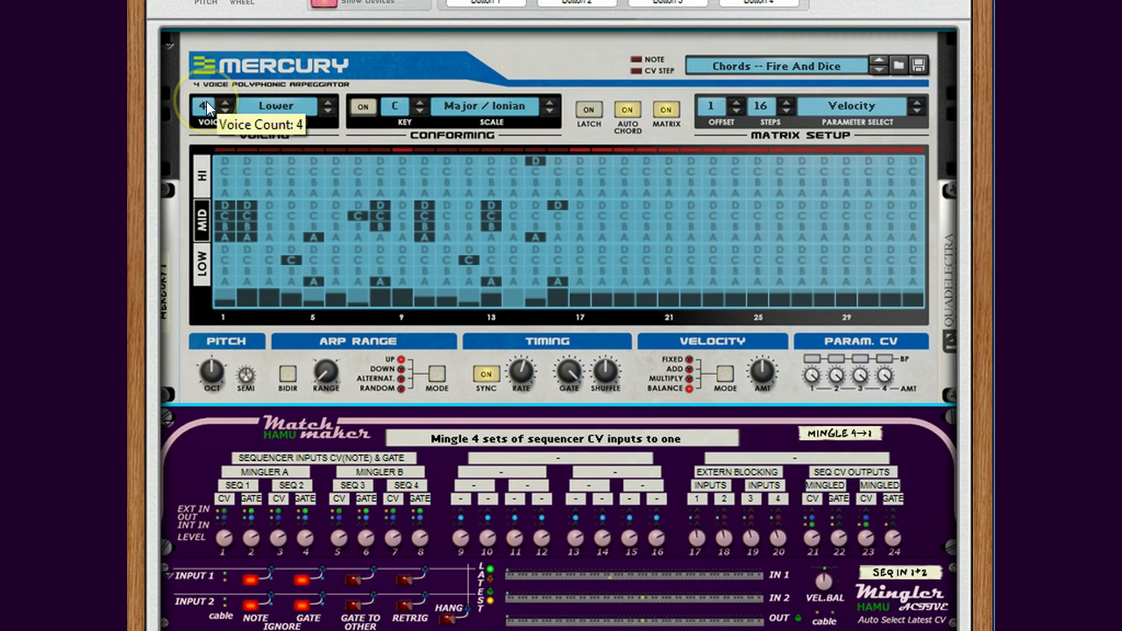
click(170, 43)
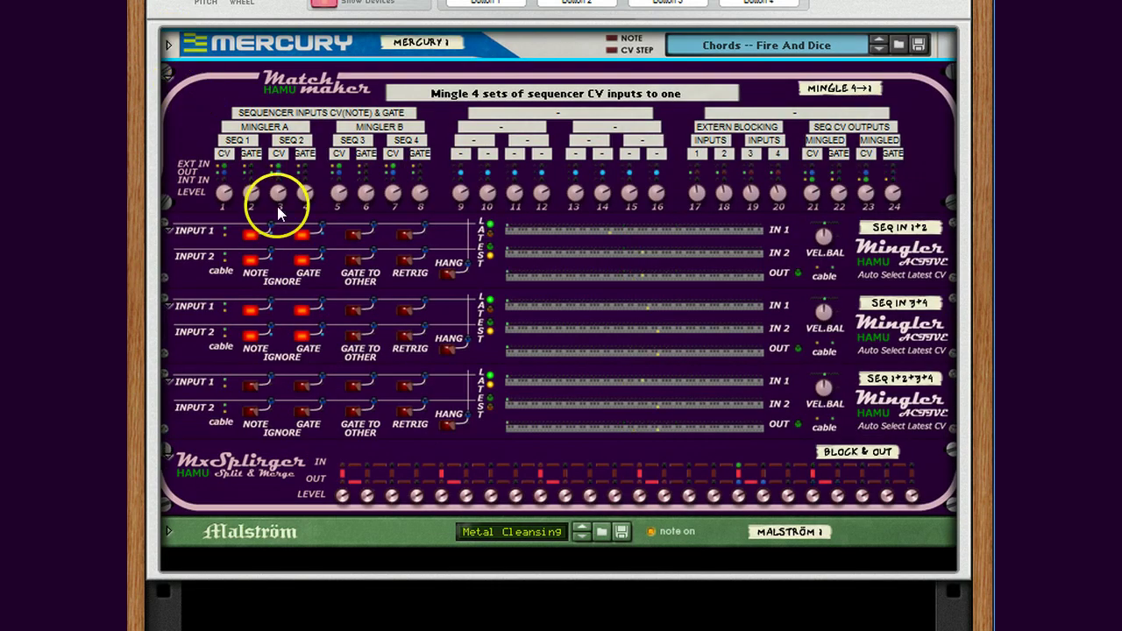
Step: Unfold the Malström synth below the combinator to show its full panel
scroll(284, 221, up, 2)
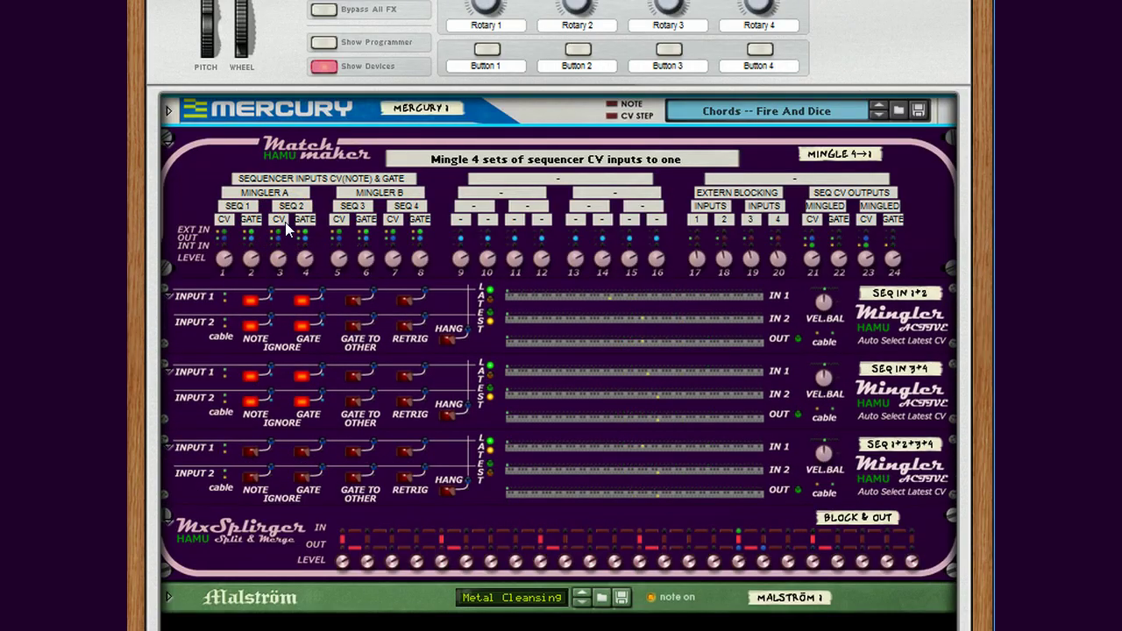
scroll(284, 222, up, 1)
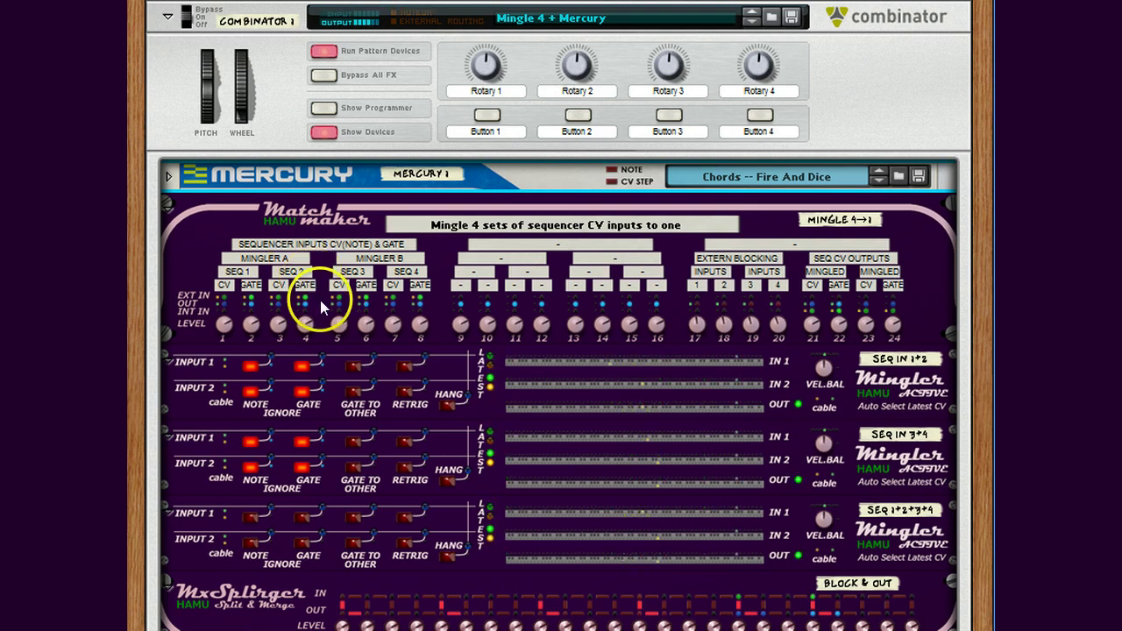
scroll(289, 388, down, 3)
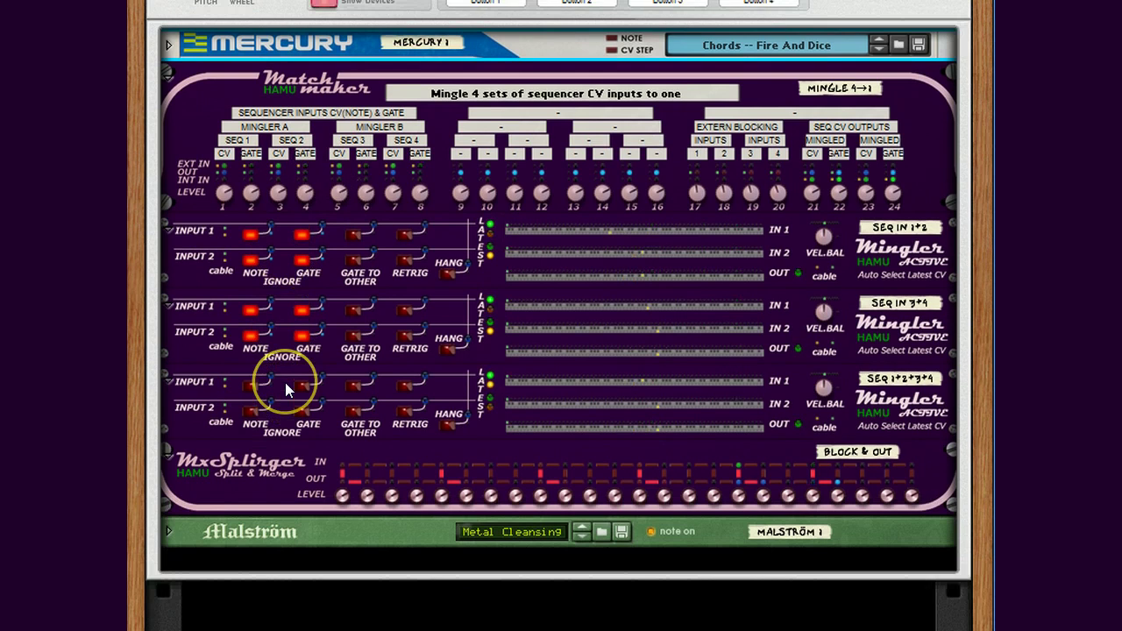
click(174, 531)
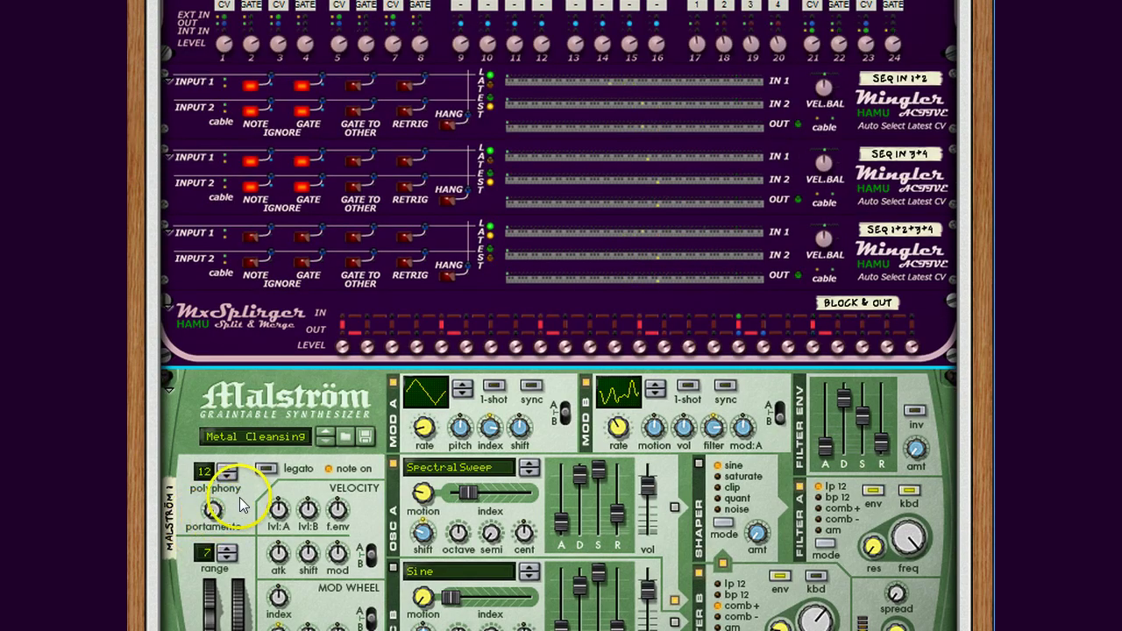
scroll(282, 368, up, 3)
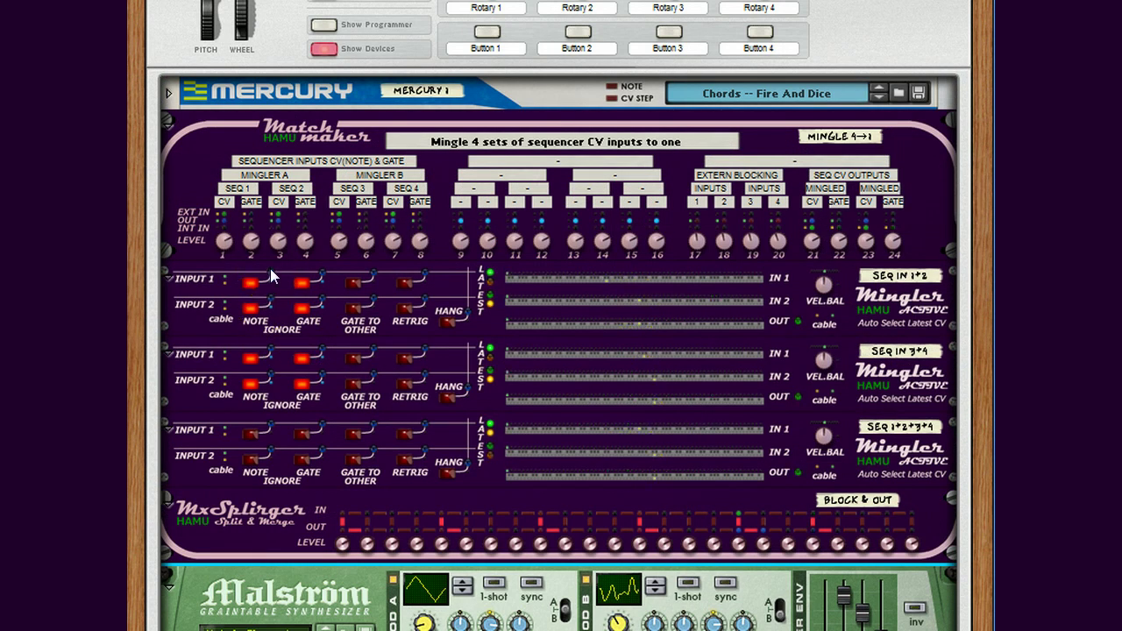
scroll(270, 268, up, 1)
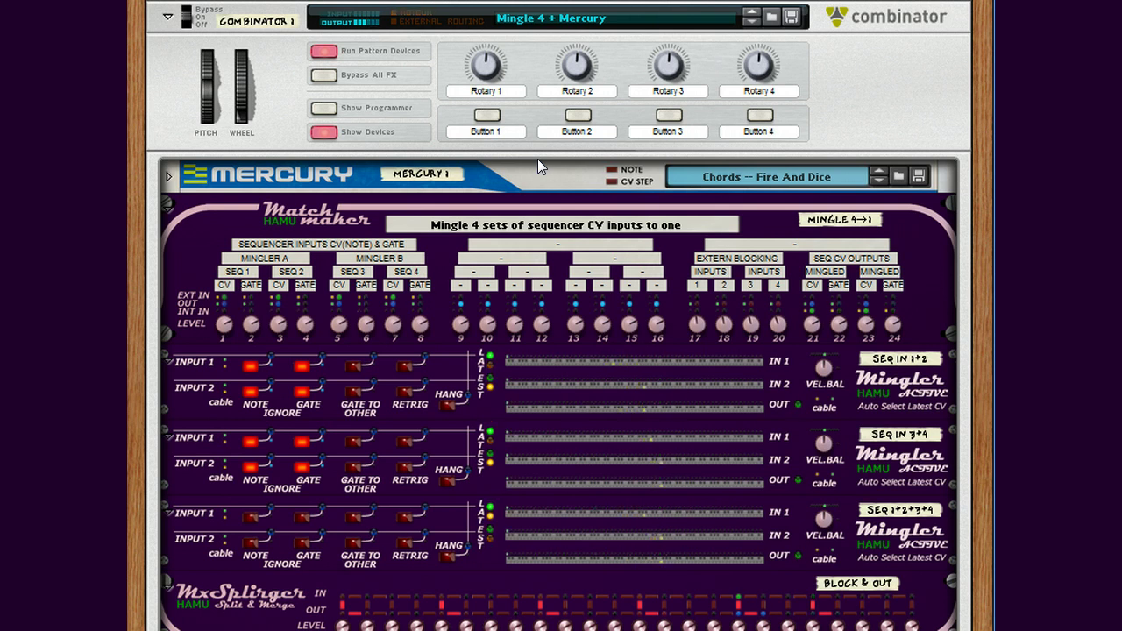
Step: Load the Mingle 8 + 2xMercury.cmb patch from the Combinator's patch list
click(534, 26)
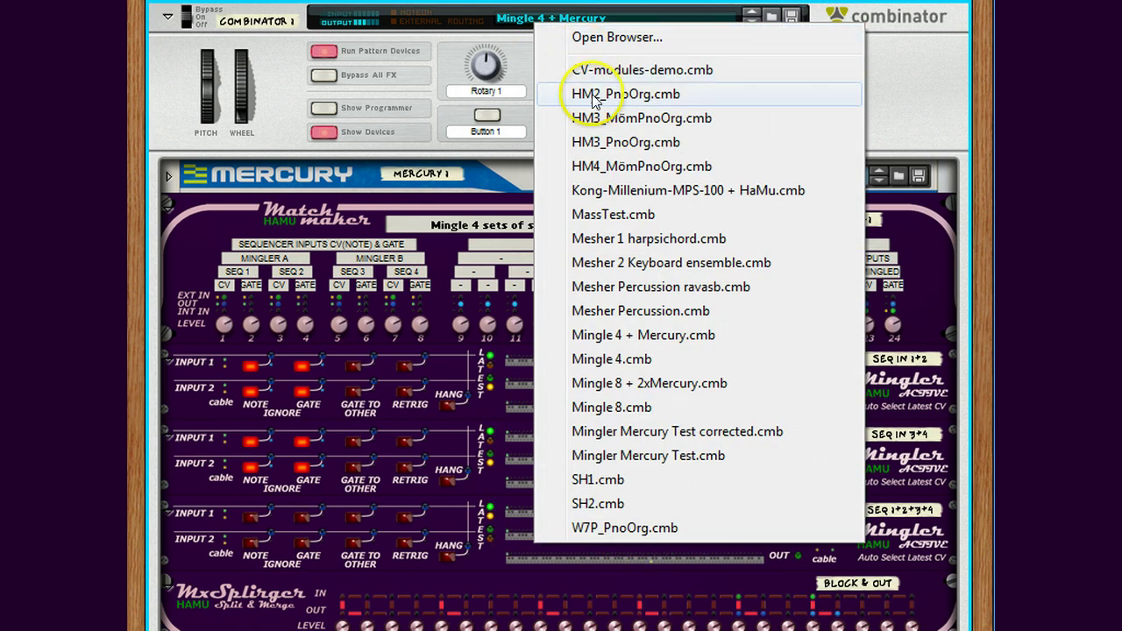
click(606, 386)
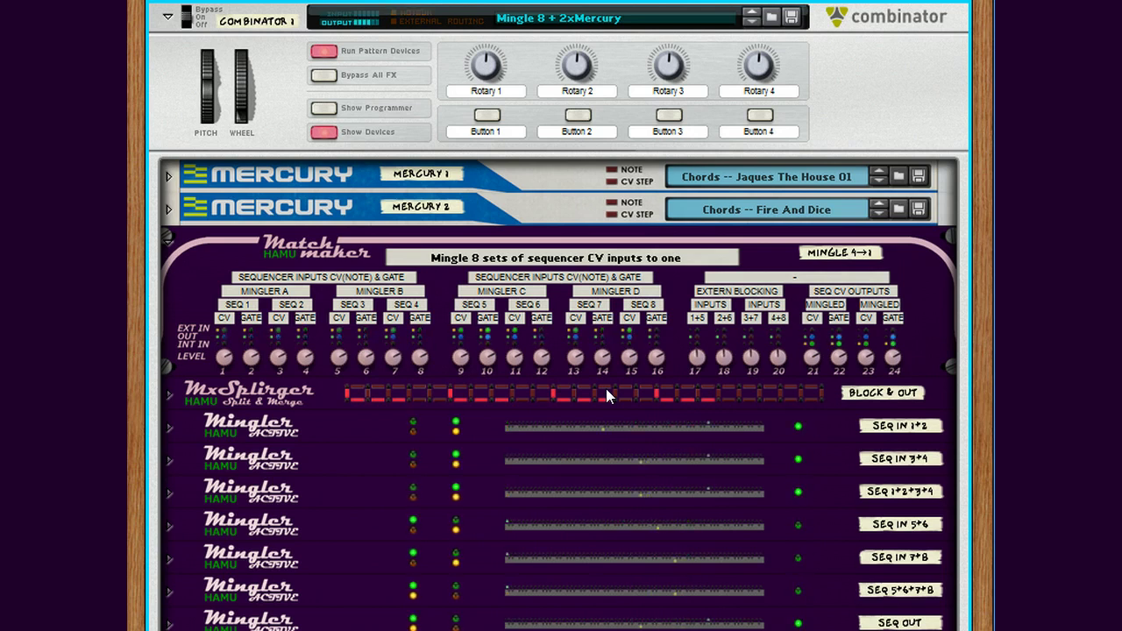
click(602, 394)
scroll(601, 400, down, 3)
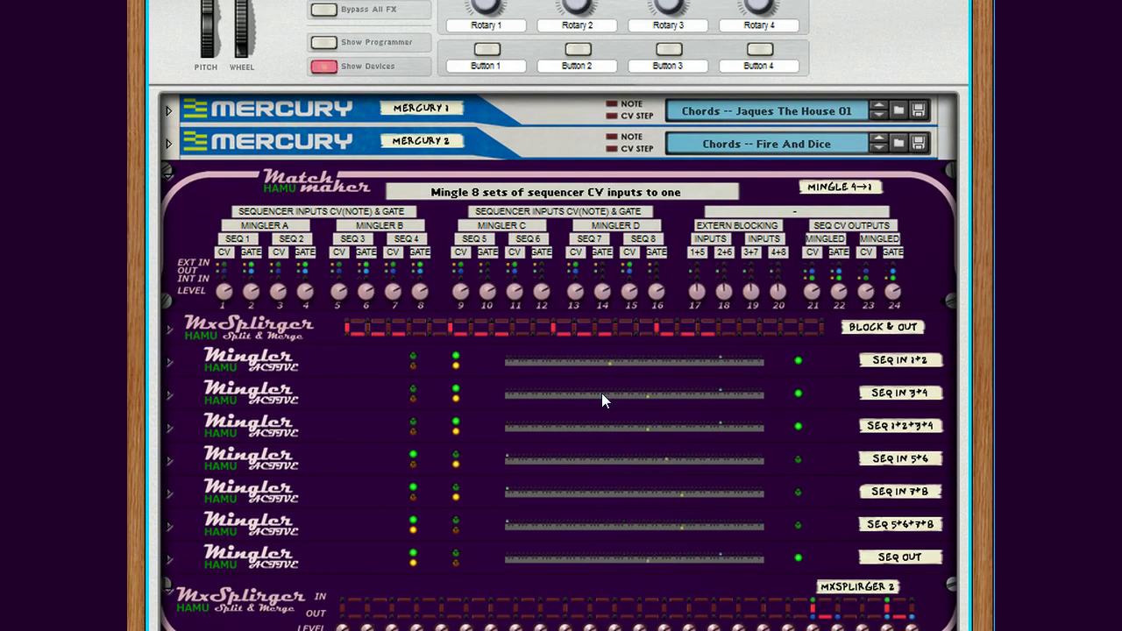
scroll(602, 395, down, 3)
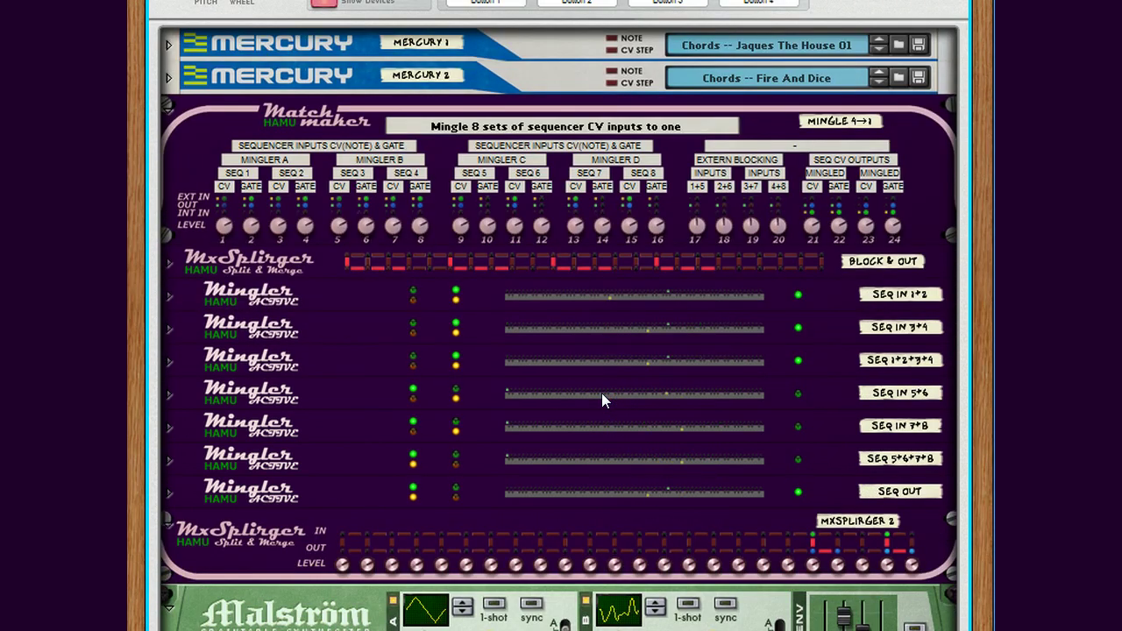
click(560, 302)
click(493, 176)
scroll(414, 513, down, 5)
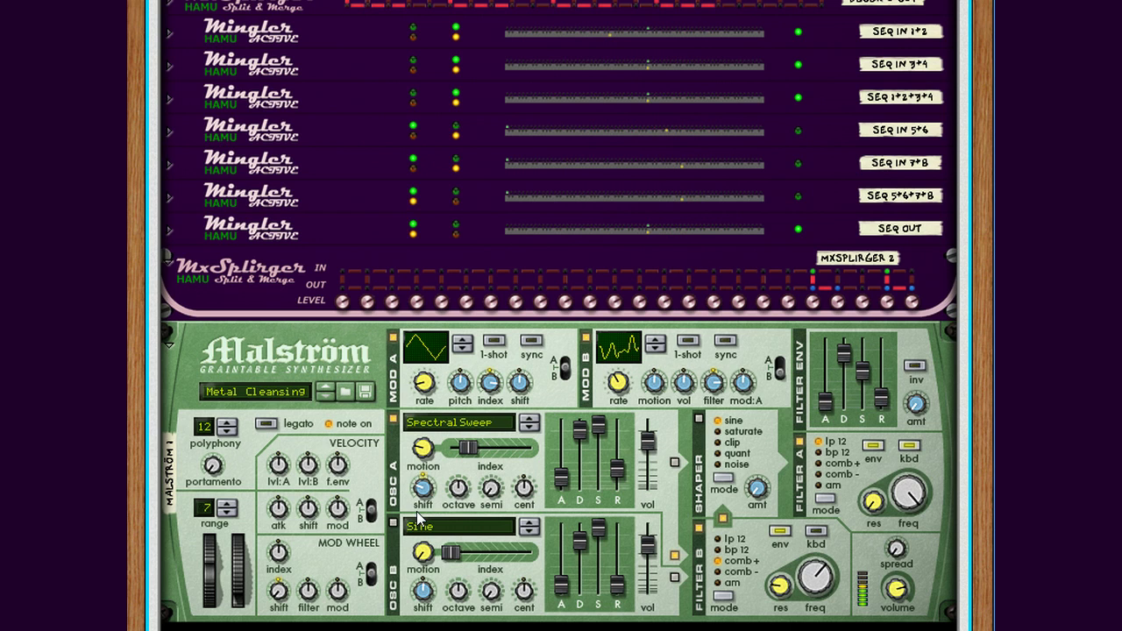
Step: On the Malström, turn on Mod B Sync, toggle Filter A Env, and raise Filter A resonance to 99
click(725, 342)
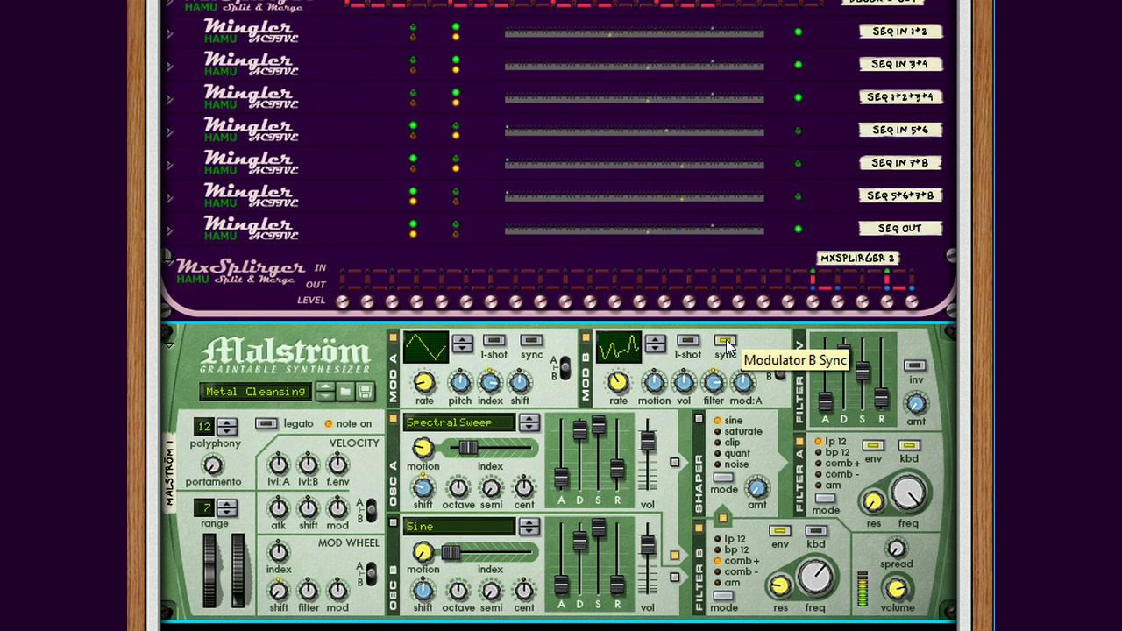
click(725, 341)
click(726, 340)
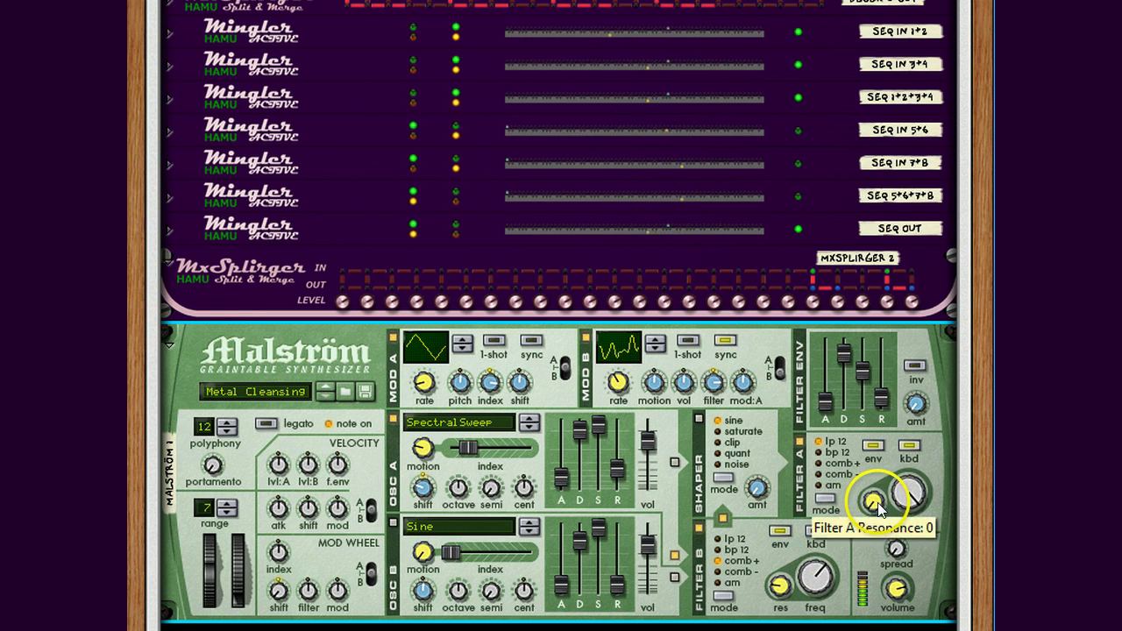
drag(878, 506, 871, 448)
click(872, 447)
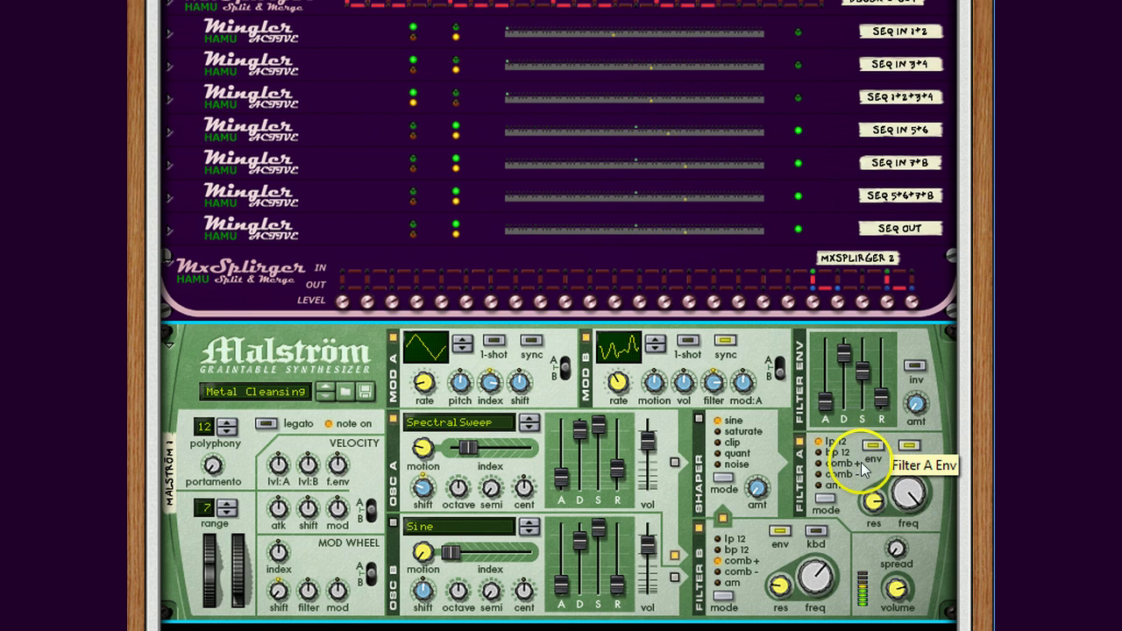
click(871, 501)
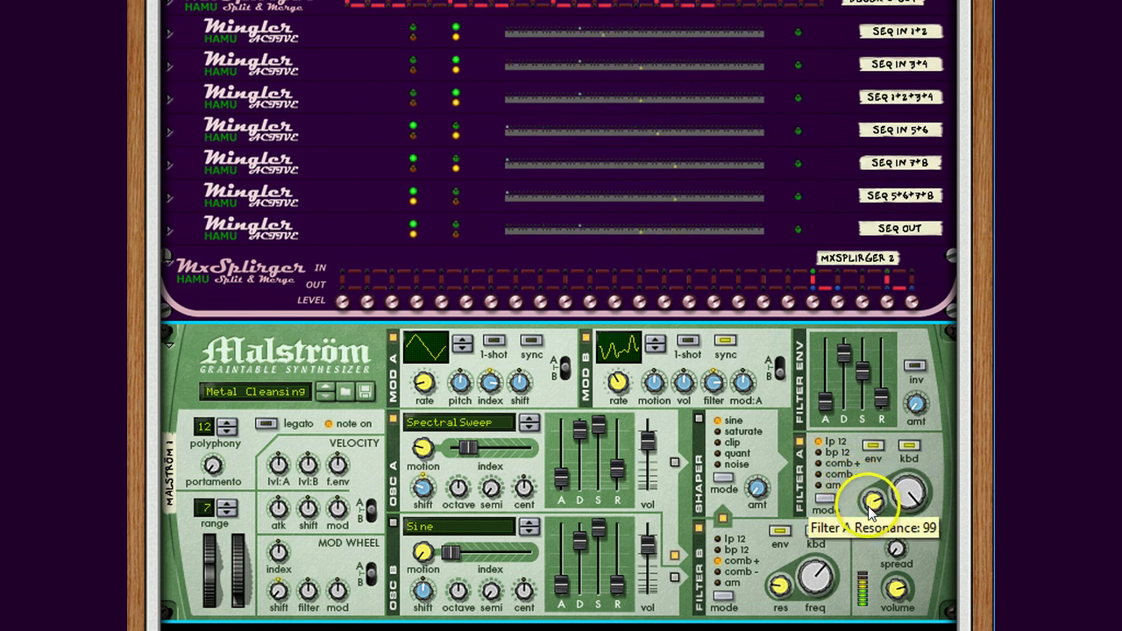